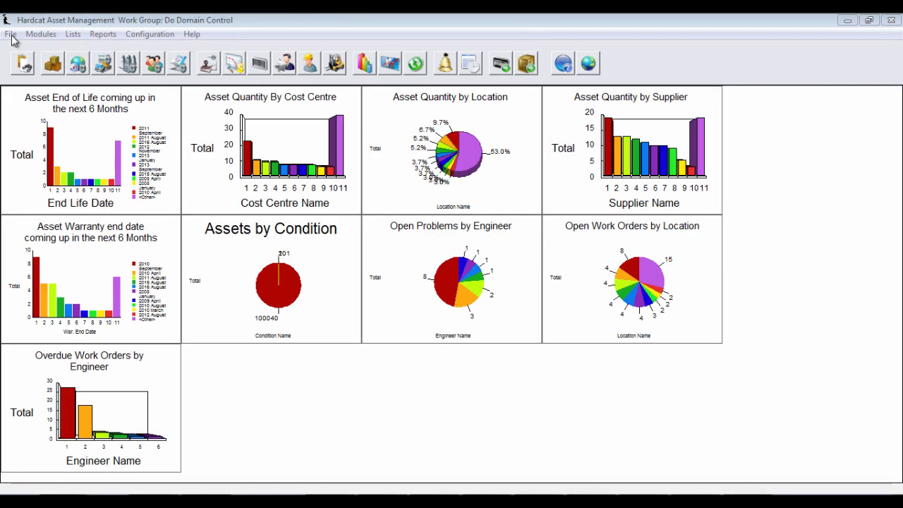
# Open the System Default role for editing from the administration list of roles
pyautogui.click(10, 34)
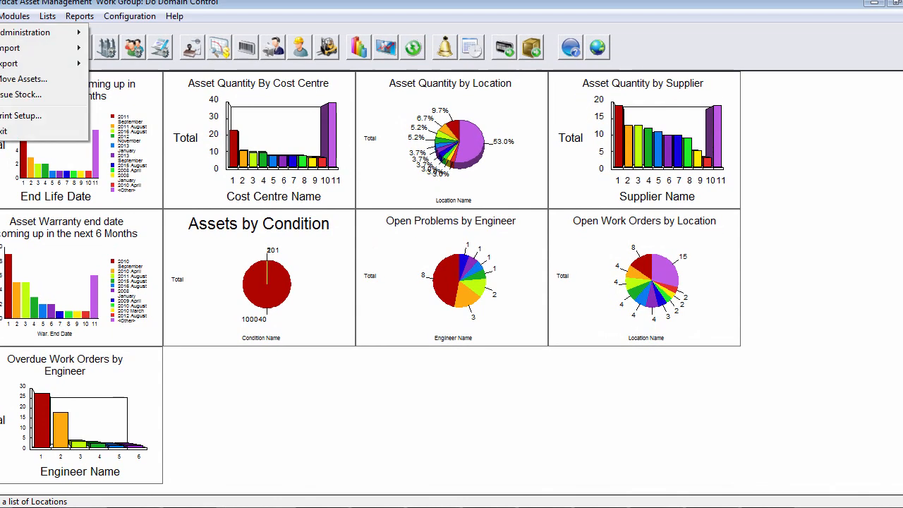
pyautogui.moveTo(25, 32)
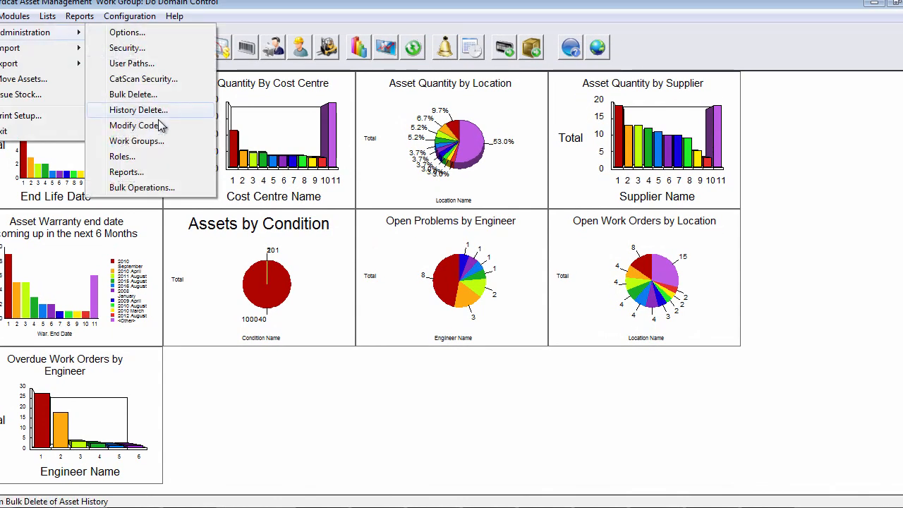
pyautogui.click(146, 156)
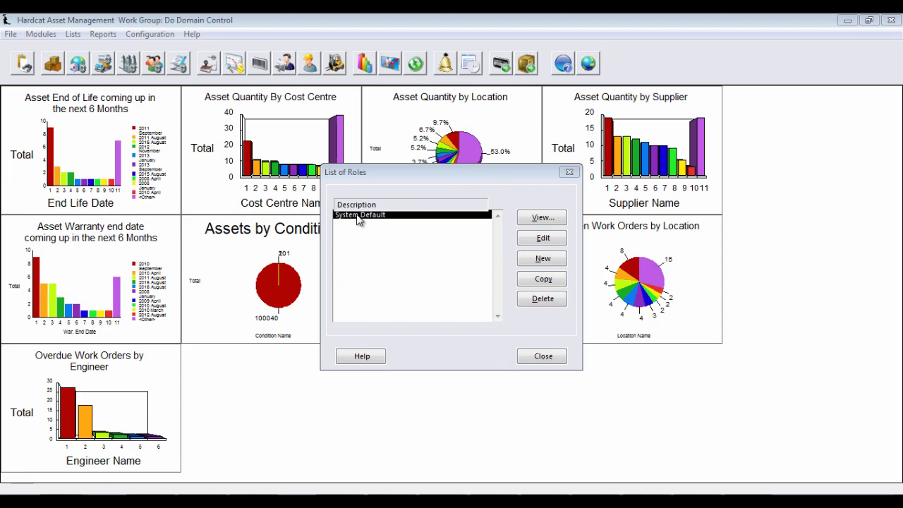
pyautogui.click(531, 235)
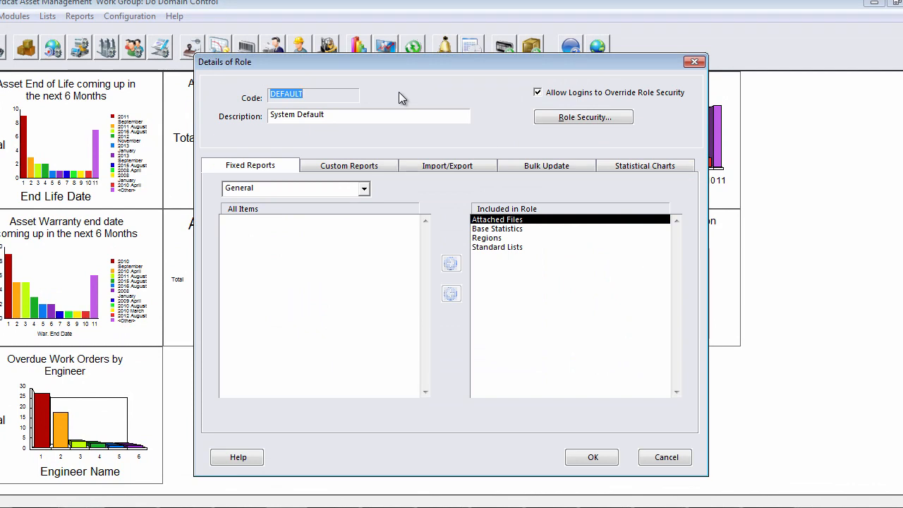
# Review the custom reports, import/export, bulk update and statistical chart items included in the role
pyautogui.click(374, 165)
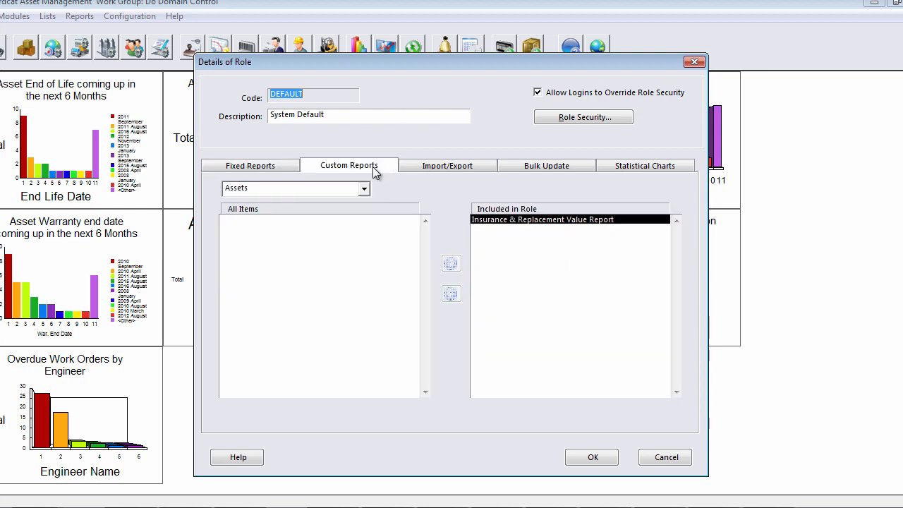
pyautogui.click(440, 165)
pyautogui.click(535, 170)
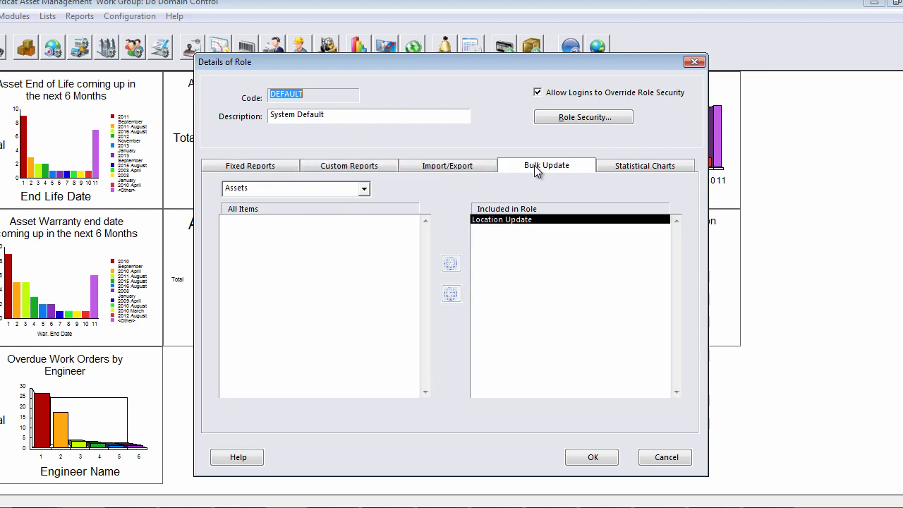
pyautogui.click(622, 169)
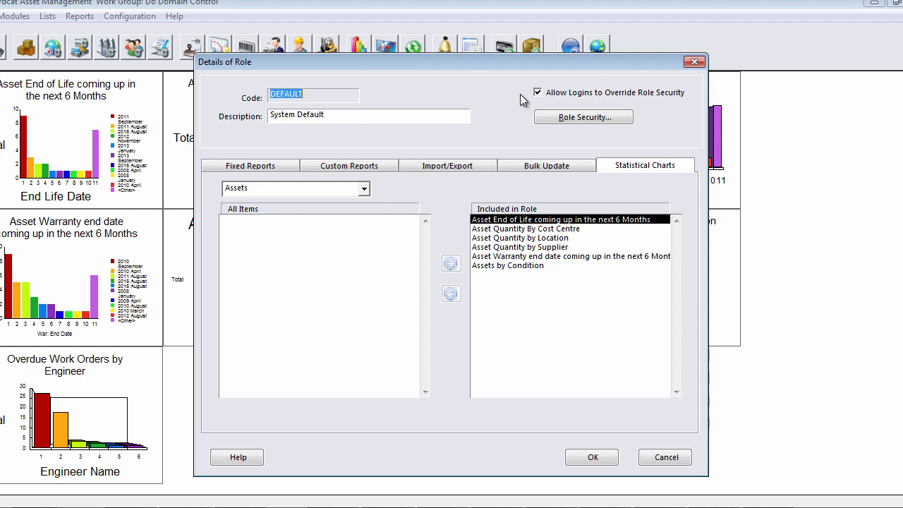
# Disallow logins from overriding the role security and open the role's access levels
pyautogui.click(538, 93)
pyautogui.click(540, 119)
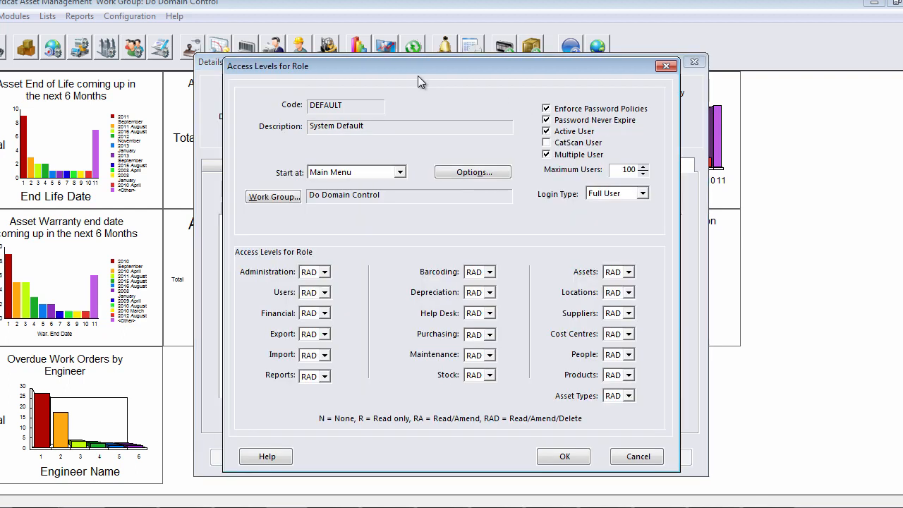
pyautogui.moveTo(407, 74); pyautogui.dragTo(389, 65)
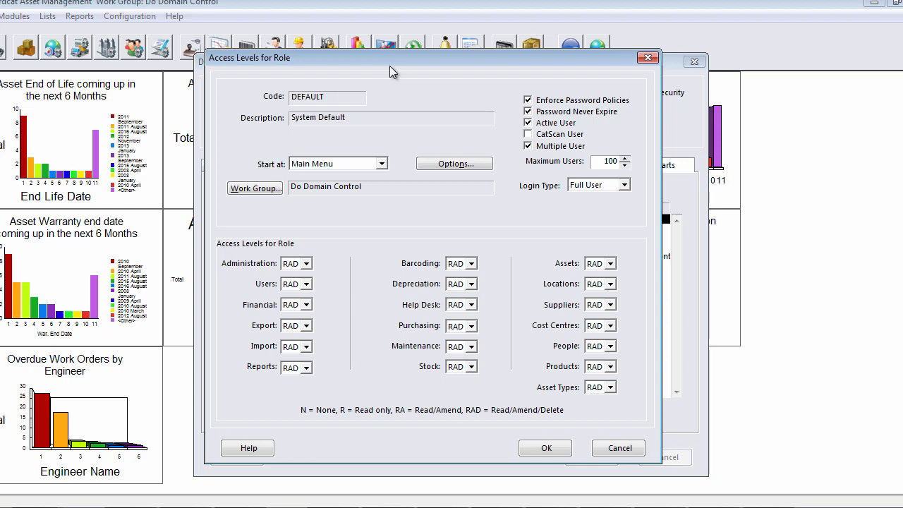
# Examine the choices for the role's start screen, login type and Assets access level
pyautogui.click(383, 163)
pyautogui.click(384, 164)
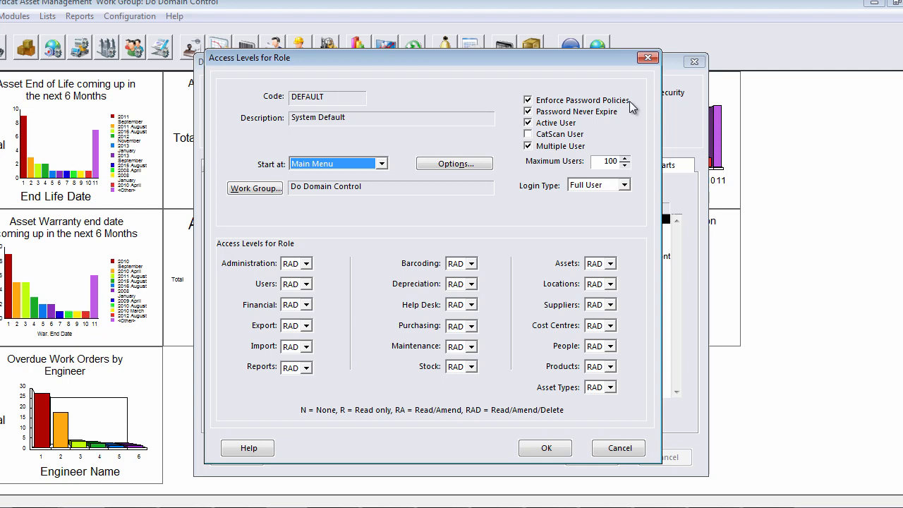
pyautogui.click(626, 185)
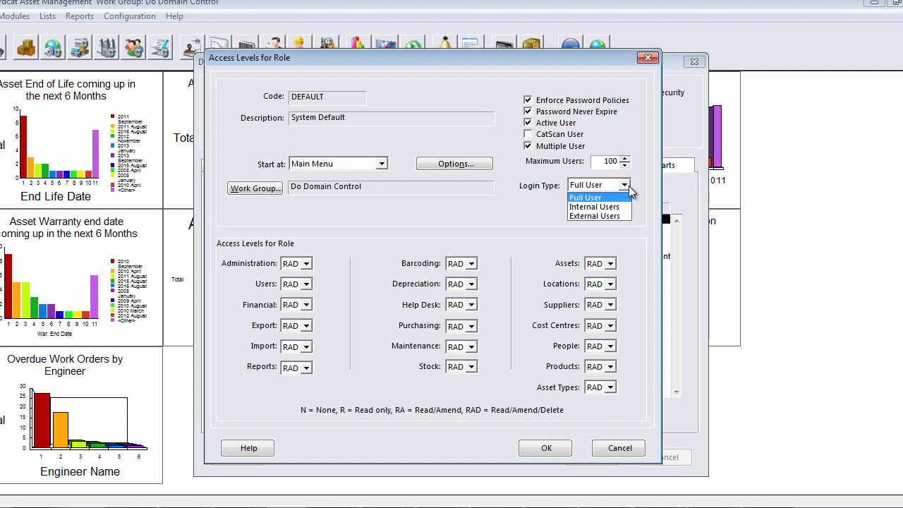
pyautogui.click(629, 188)
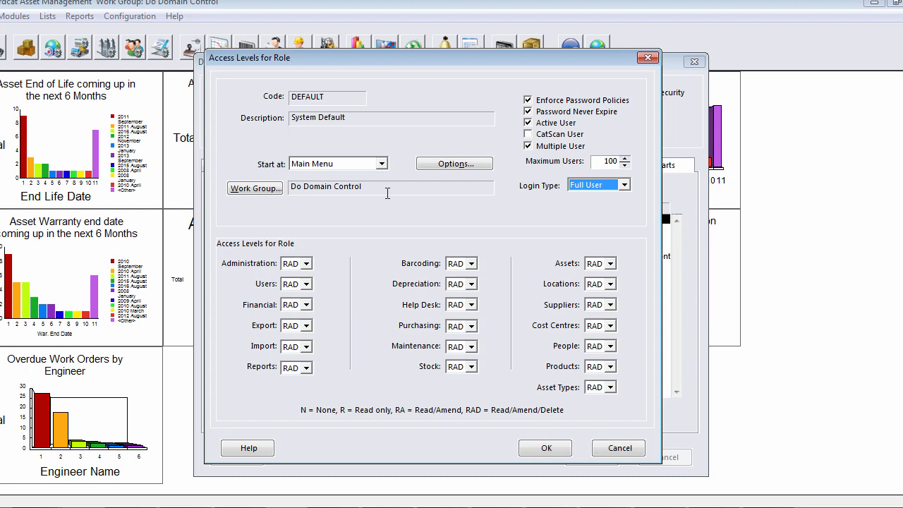
pyautogui.click(613, 264)
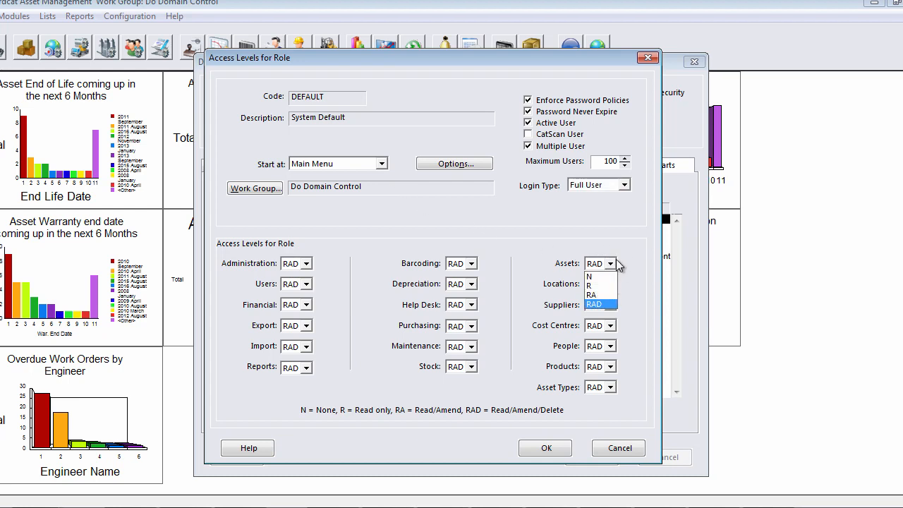
pyautogui.click(643, 247)
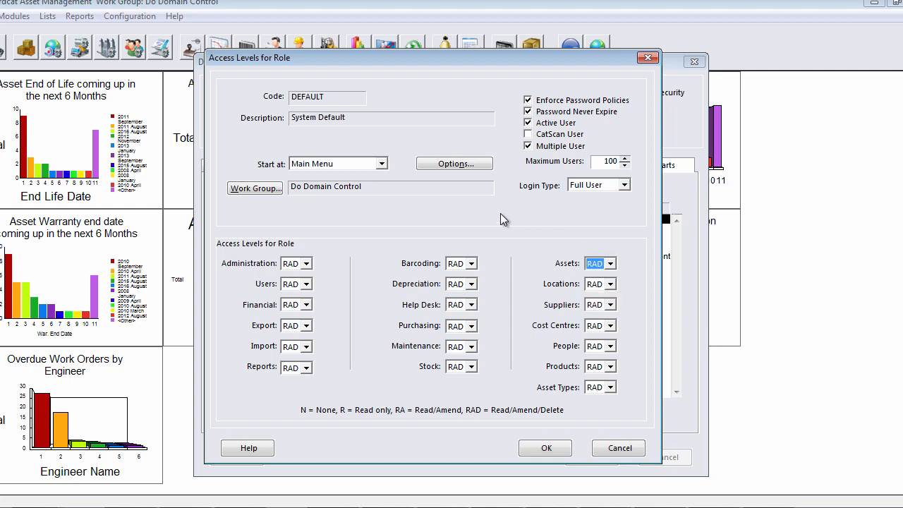
# In the role's security options, remove the Create and Delete permissions for the Assets area
pyautogui.click(457, 164)
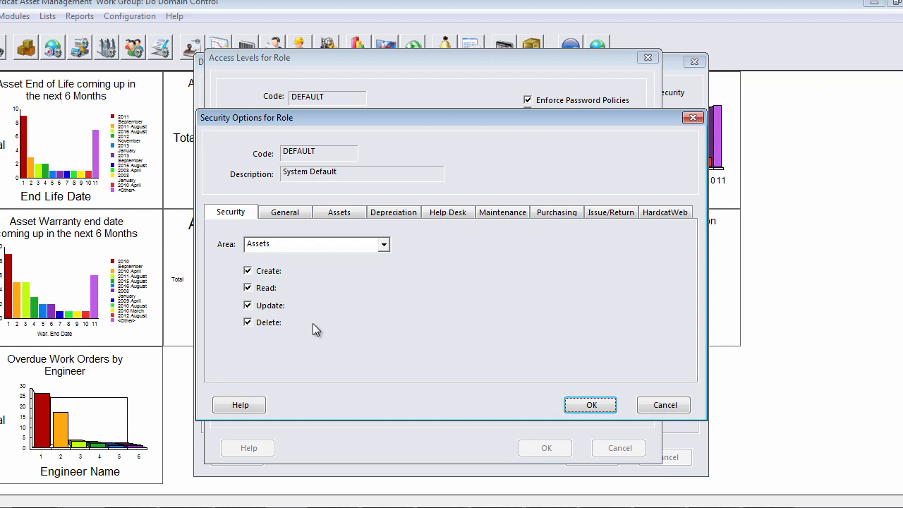
pyautogui.click(271, 273)
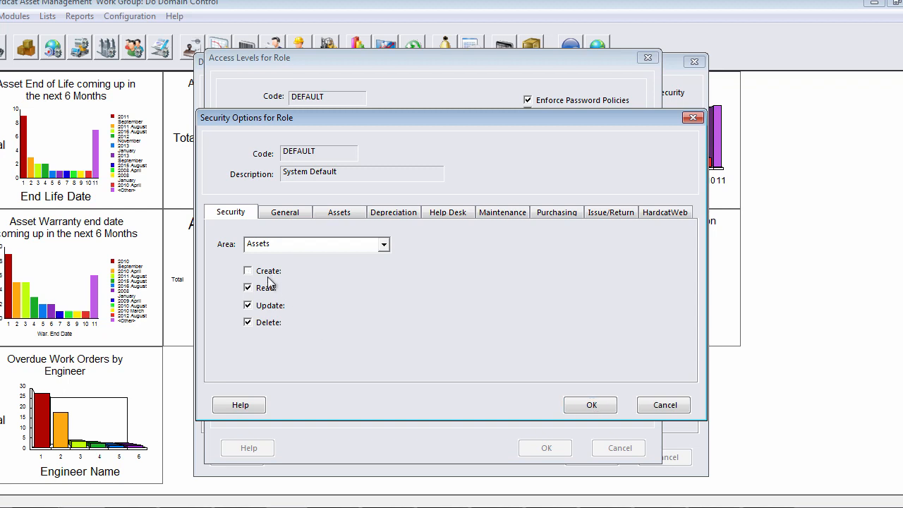
pyautogui.click(268, 324)
# Show the security permissions for the Help Desk Problems area and check which other areas can be chosen
pyautogui.click(385, 250)
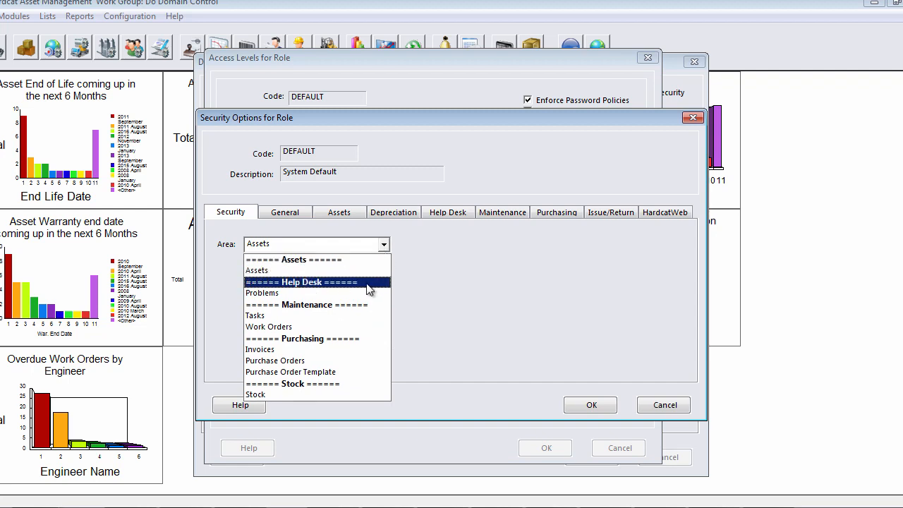
pyautogui.click(368, 292)
pyautogui.click(384, 244)
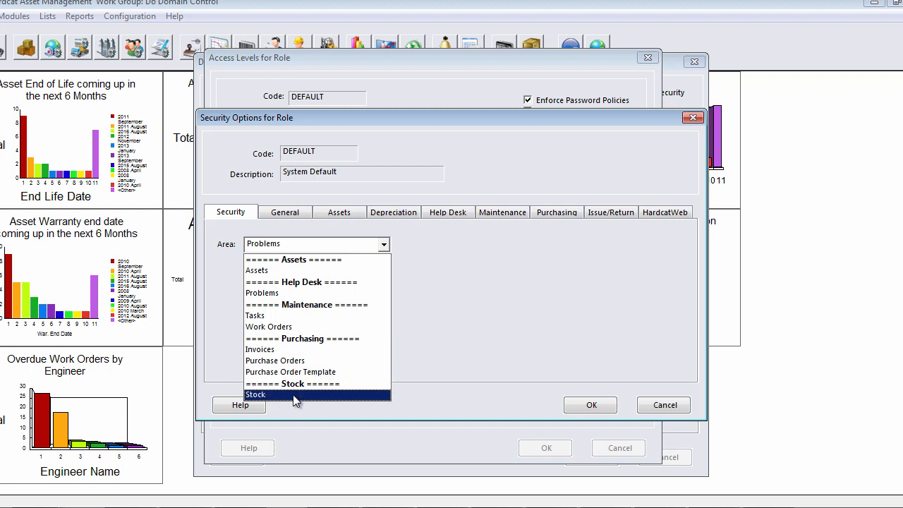
pyautogui.click(419, 365)
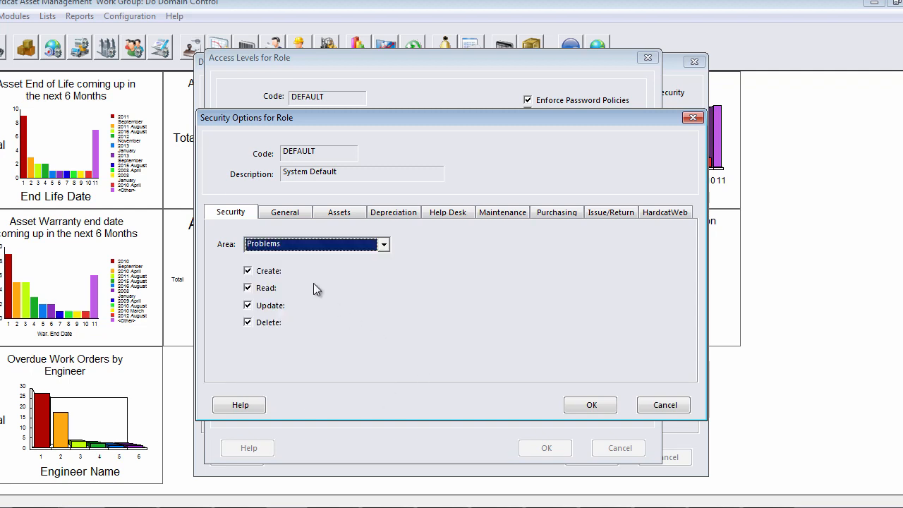
# Examine the role's General, Assets, Depreciation, Help Desk, Maintenance, Purchasing, Issue/Return and HardcatWeb security options
pyautogui.click(286, 211)
pyautogui.click(322, 214)
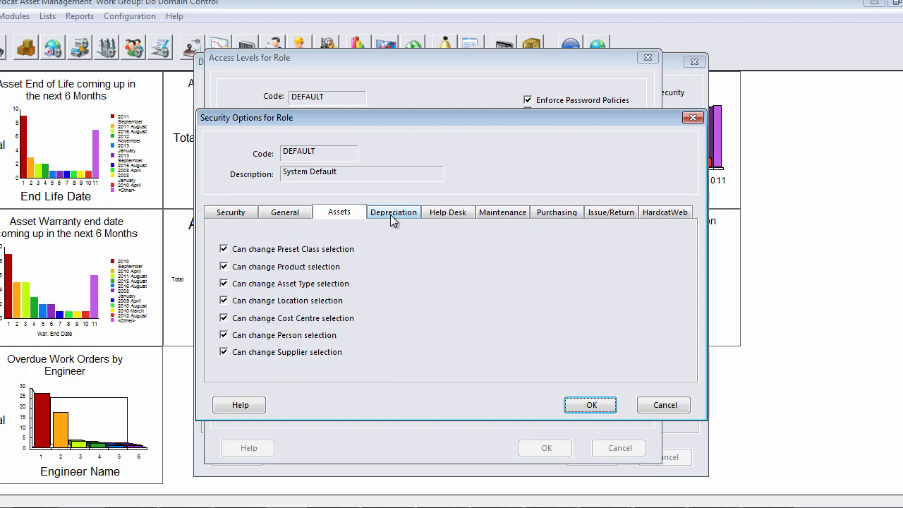
pyautogui.click(396, 214)
pyautogui.click(443, 216)
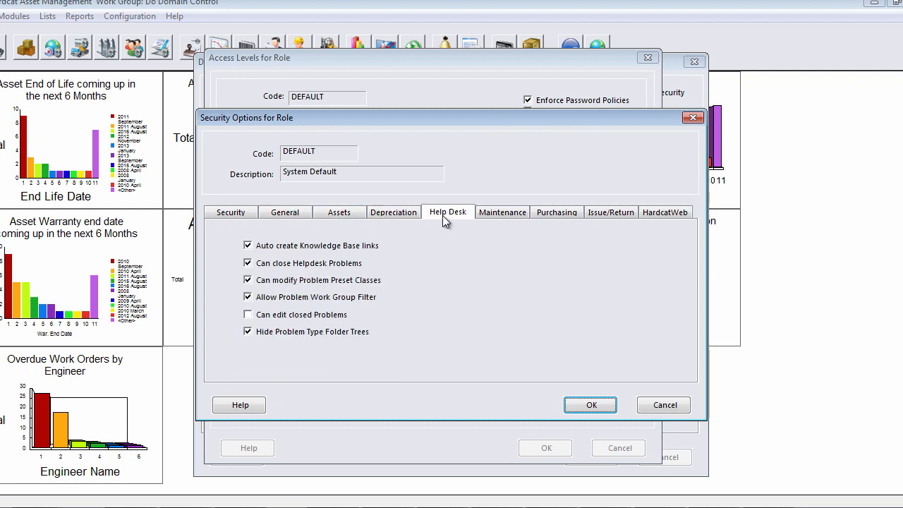
pyautogui.click(497, 215)
pyautogui.click(564, 220)
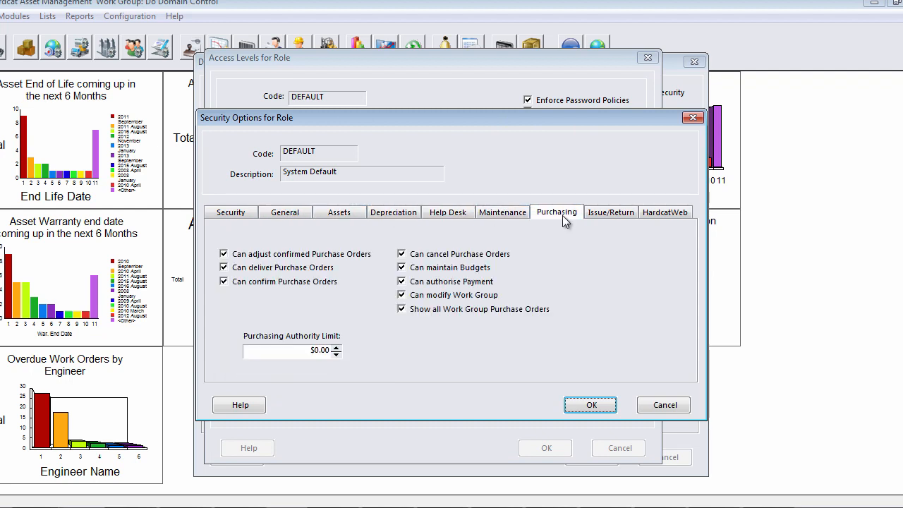
pyautogui.click(621, 215)
pyautogui.click(669, 213)
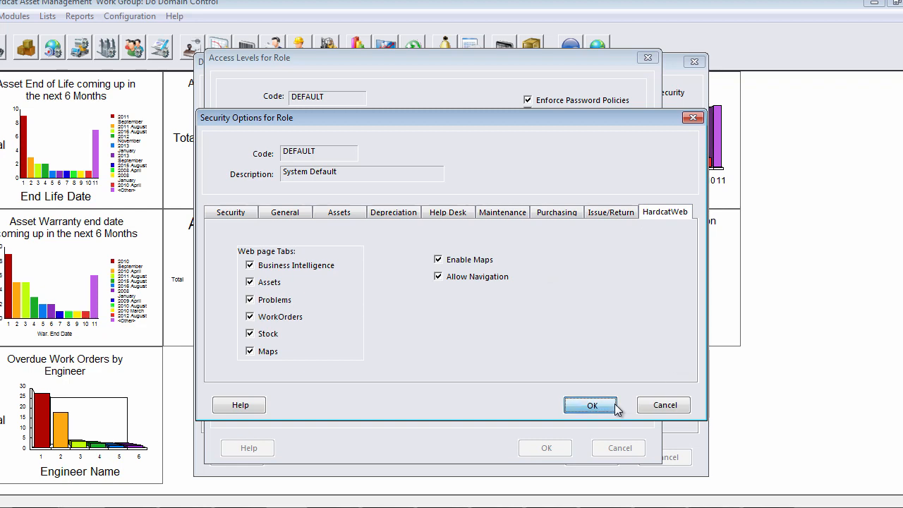
# Accept the security options and access levels, then save the role and apply it to all assigned logins
pyautogui.click(590, 405)
pyautogui.click(554, 455)
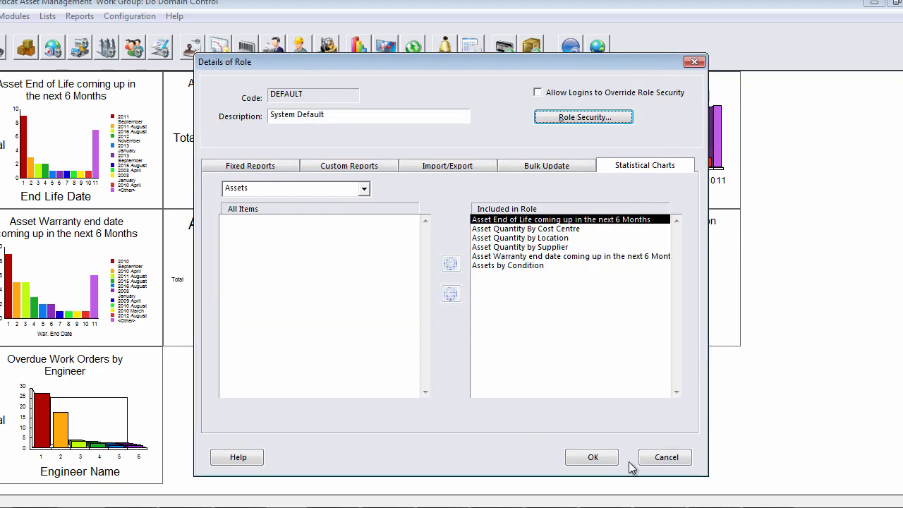
pyautogui.click(604, 459)
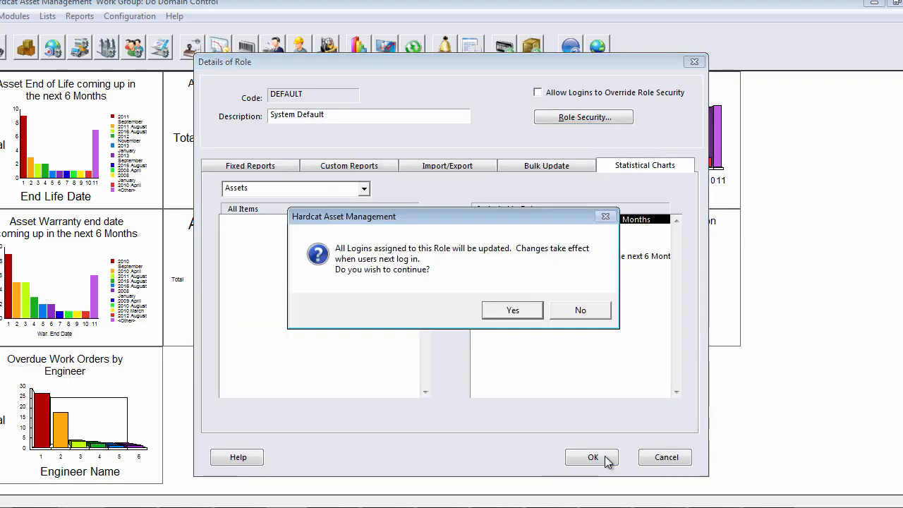
pyautogui.click(512, 312)
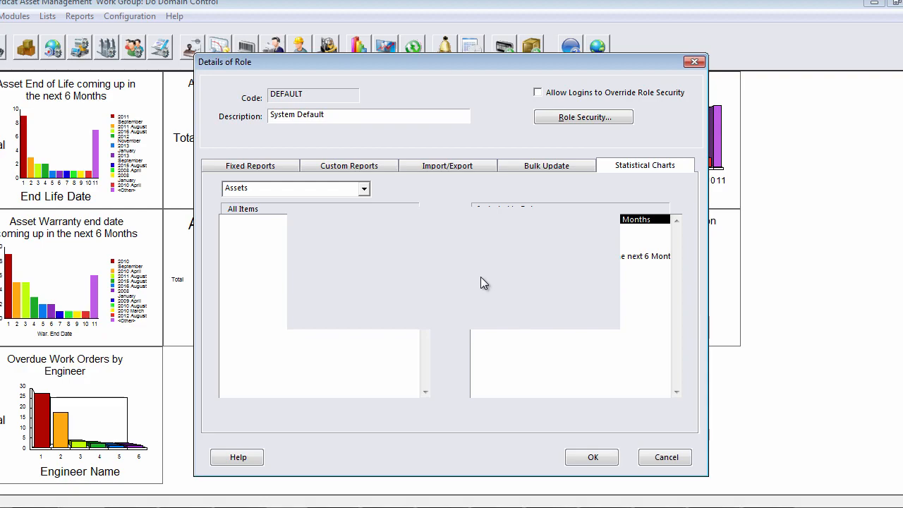